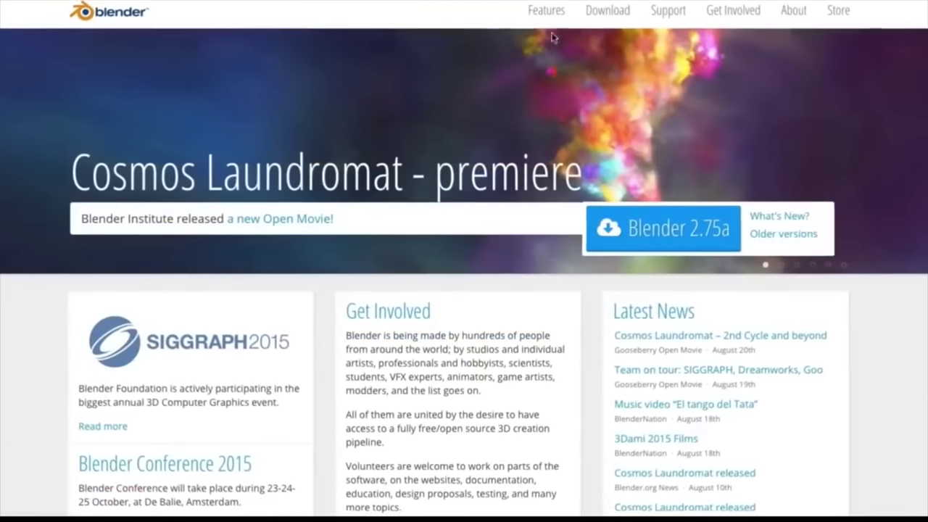
Step: Download the Blender 2.75a Mac OS X ZIP from the USA mirror and save it
left_click(606, 9)
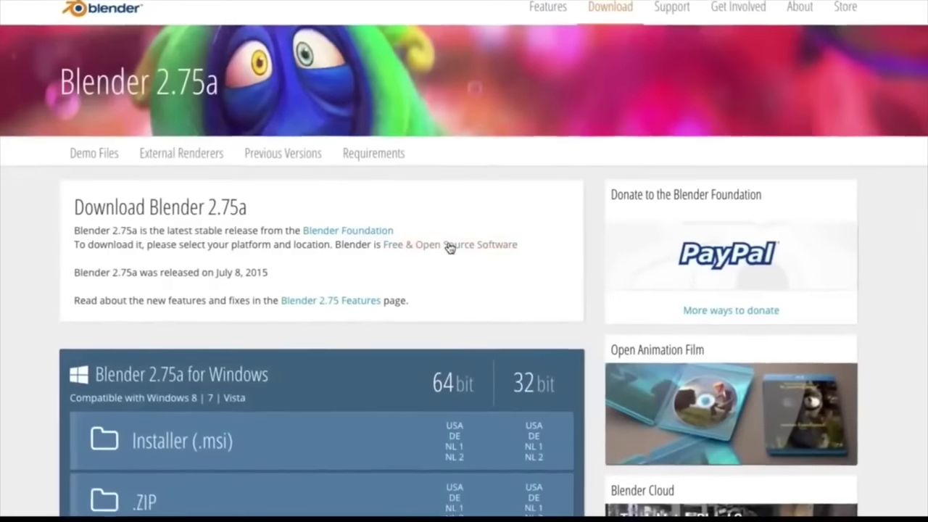
scroll(448, 242, "down", 5)
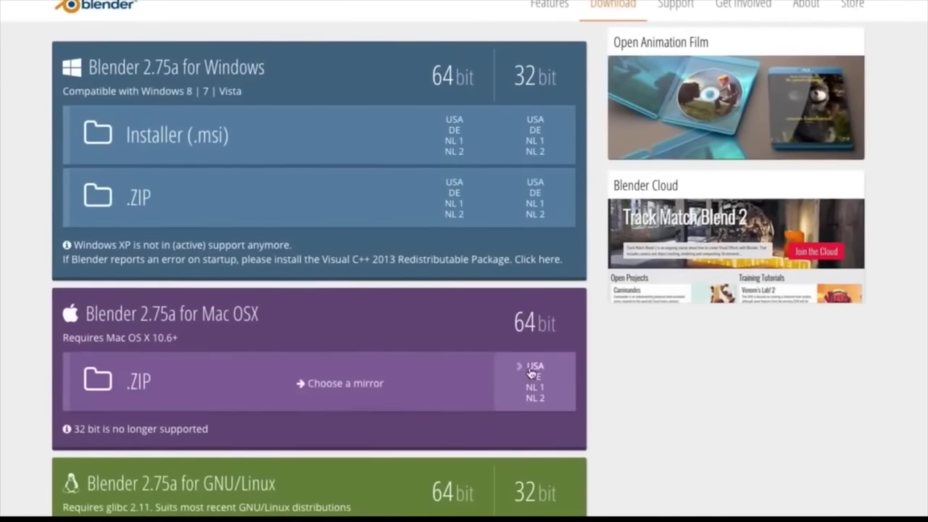
left_click(527, 387)
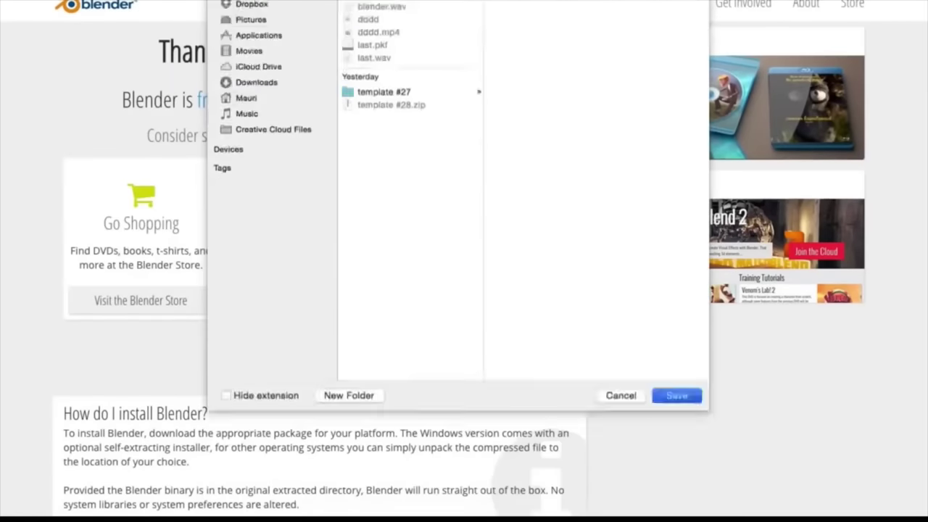
key("Return")
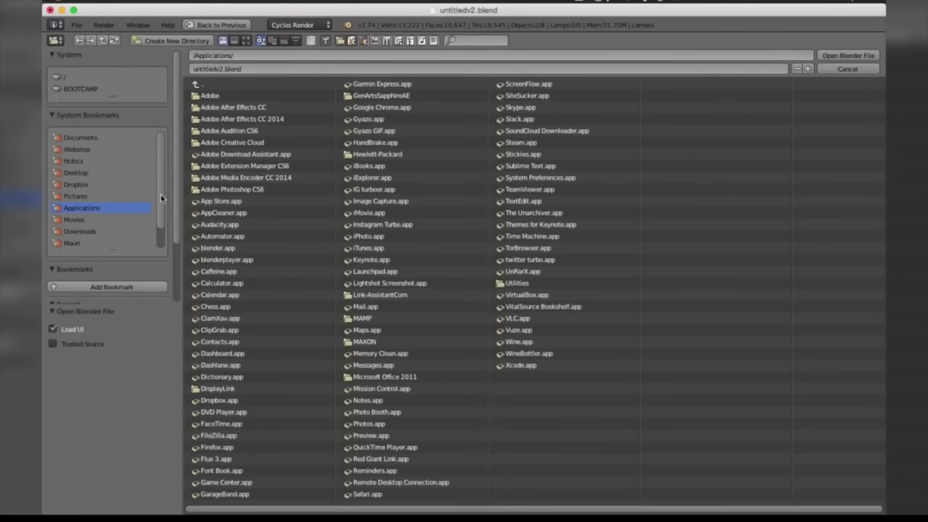
Step: Open untitledv2.blend from the Desktop's template #27 folder with Load UI unchecked
left_click(77, 25)
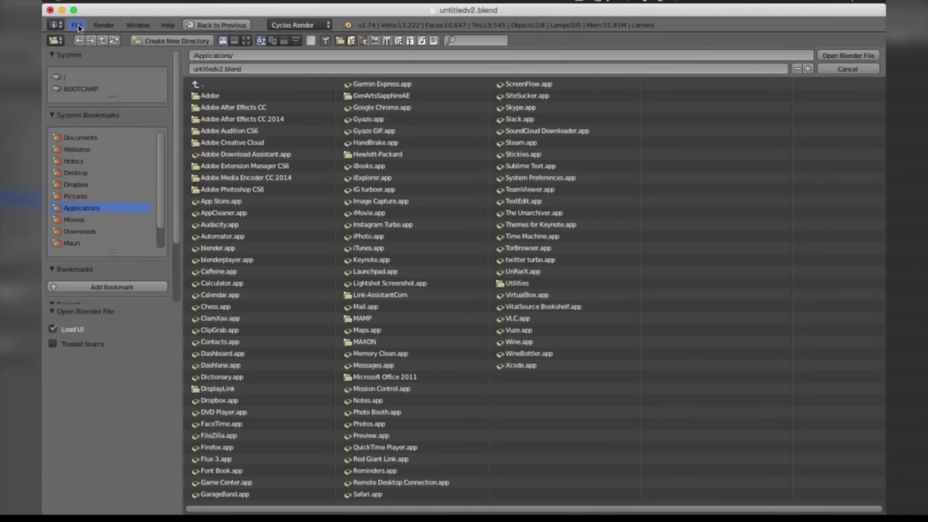
left_click(73, 172)
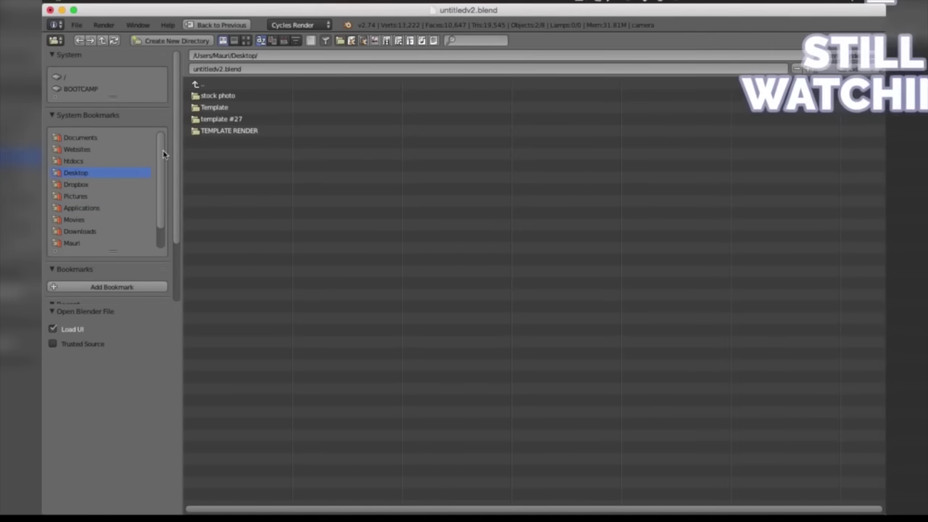
left_click(200, 130)
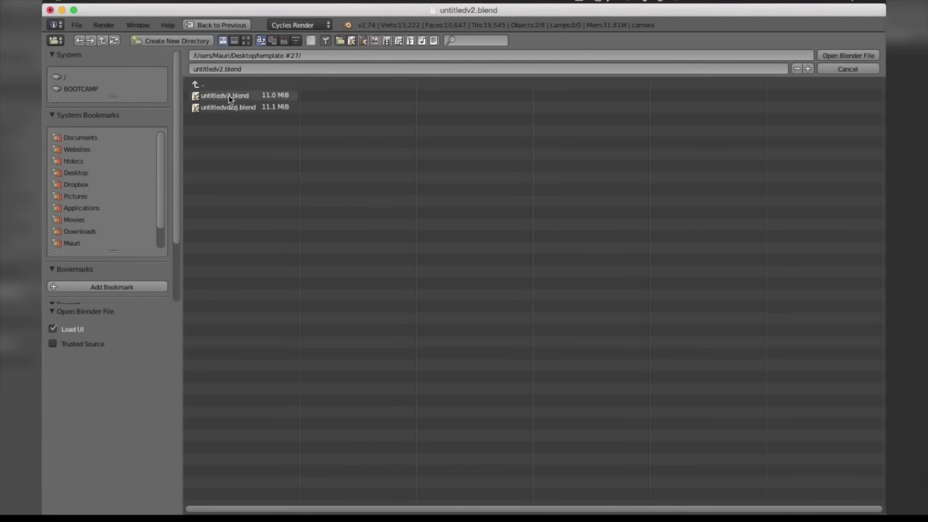
left_click(230, 98)
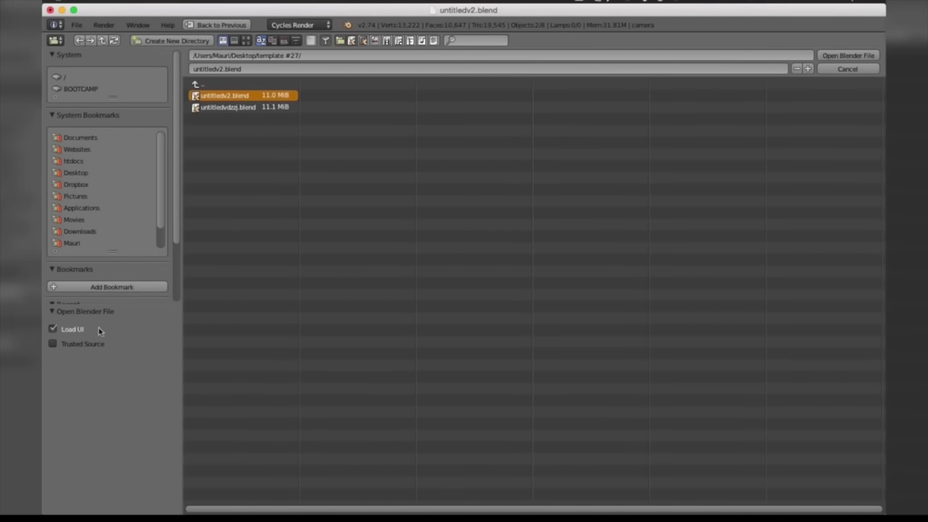
left_click(71, 330)
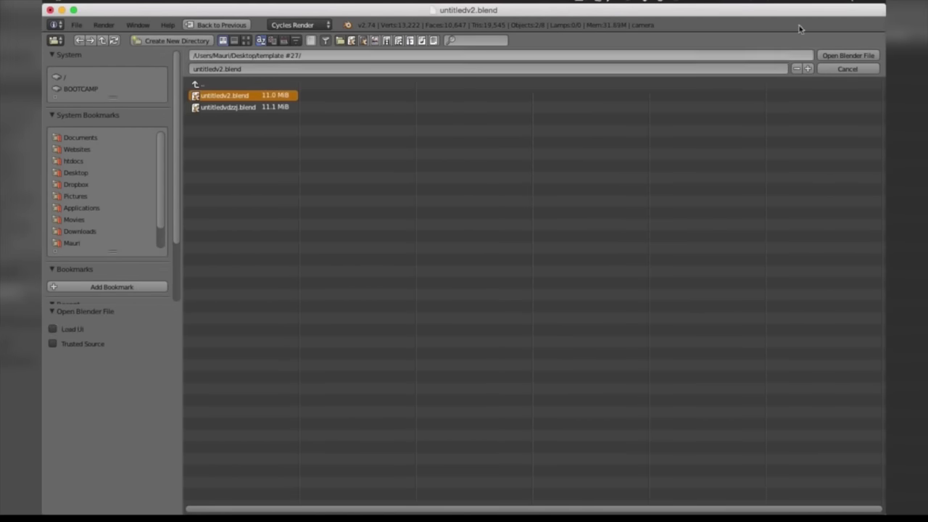
left_click(836, 55)
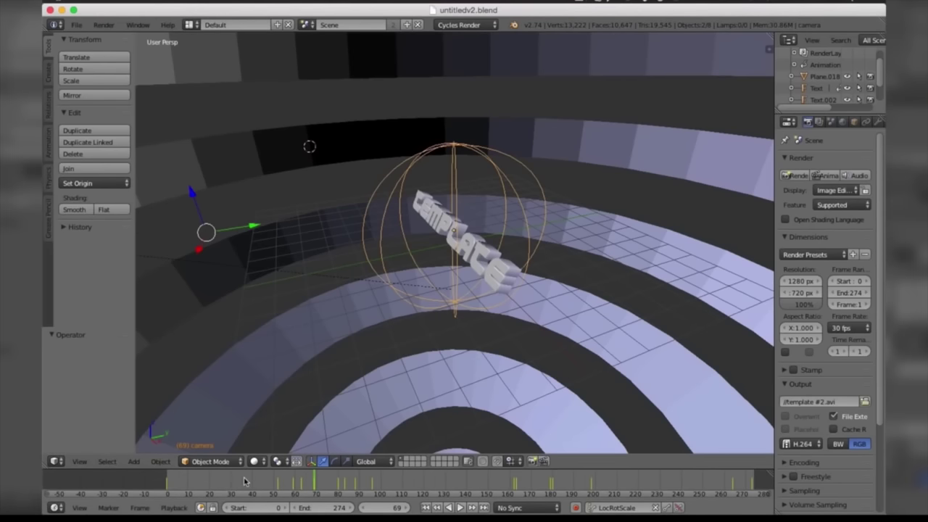
Step: Edit the main 3D Text object's letters in Edit Mode, typing a new 'D'
right_click(373, 244)
key("Tab")
key("Tab")
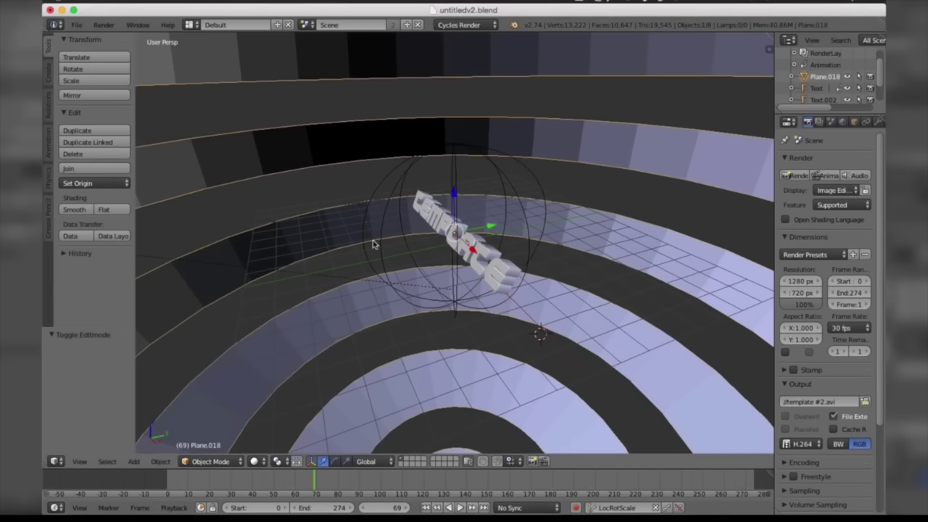
right_click(490, 276)
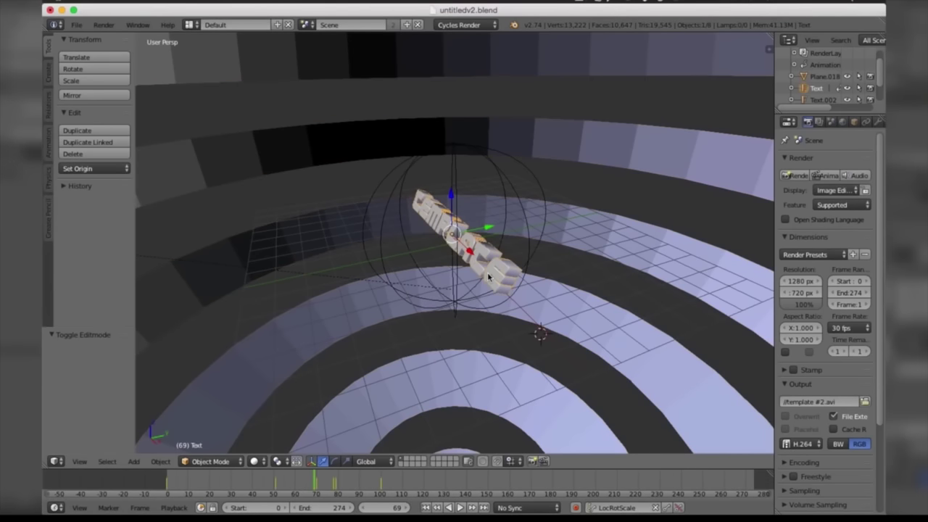
key("Tab")
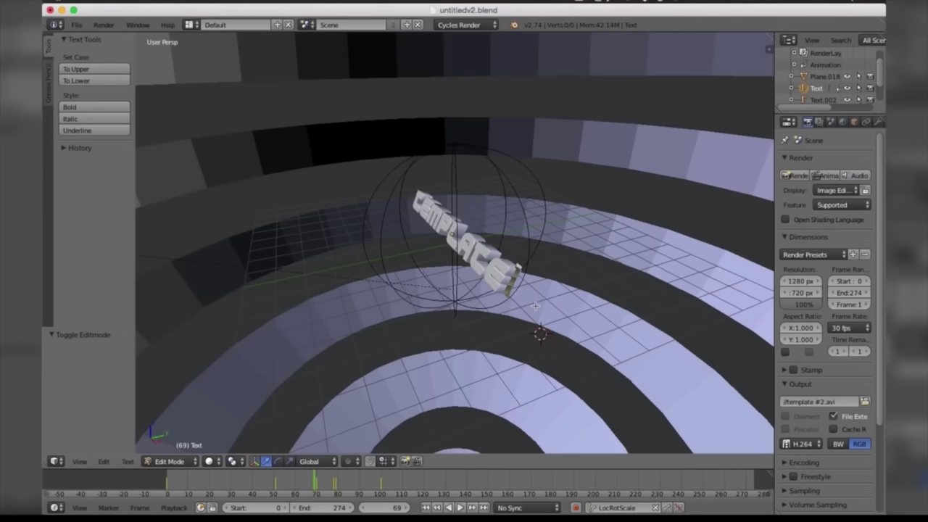
key("BackSpace")
key("BackSpace")
key("BackSpace")
key("ctrl+z")
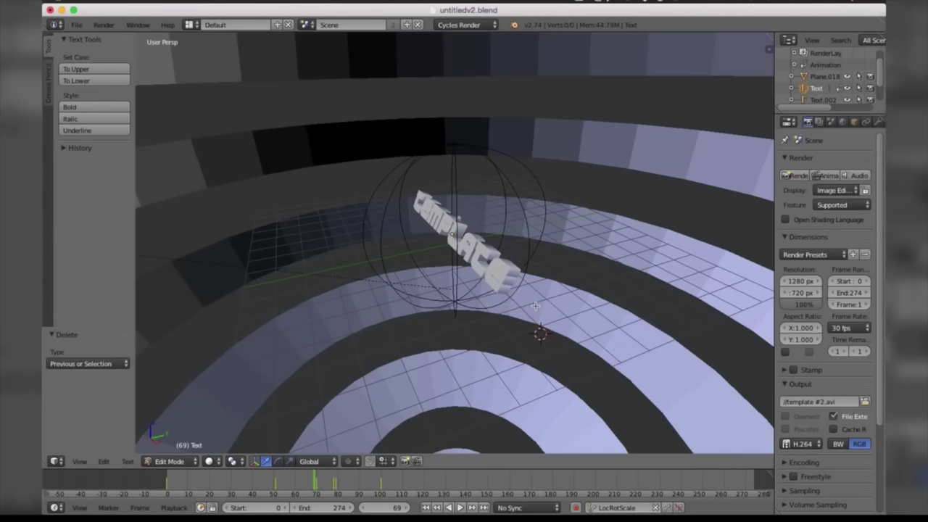
type("D")
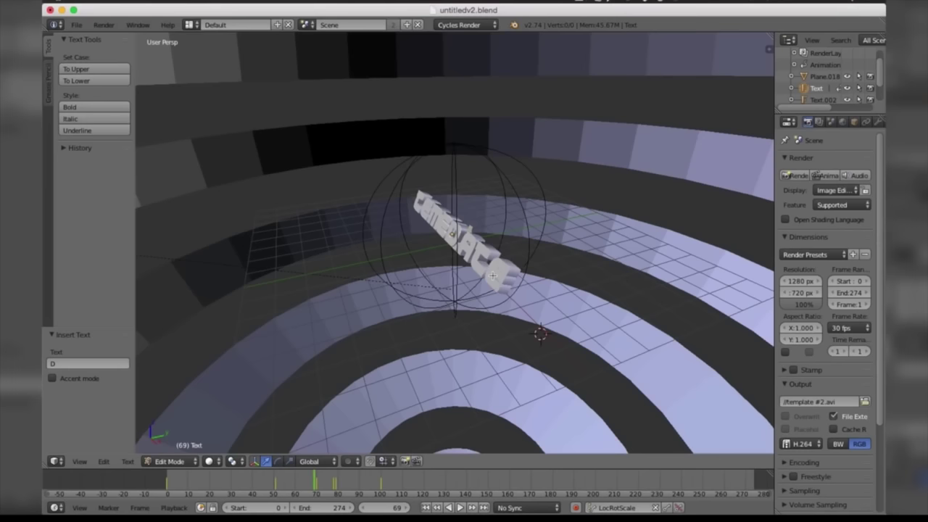
key("Tab")
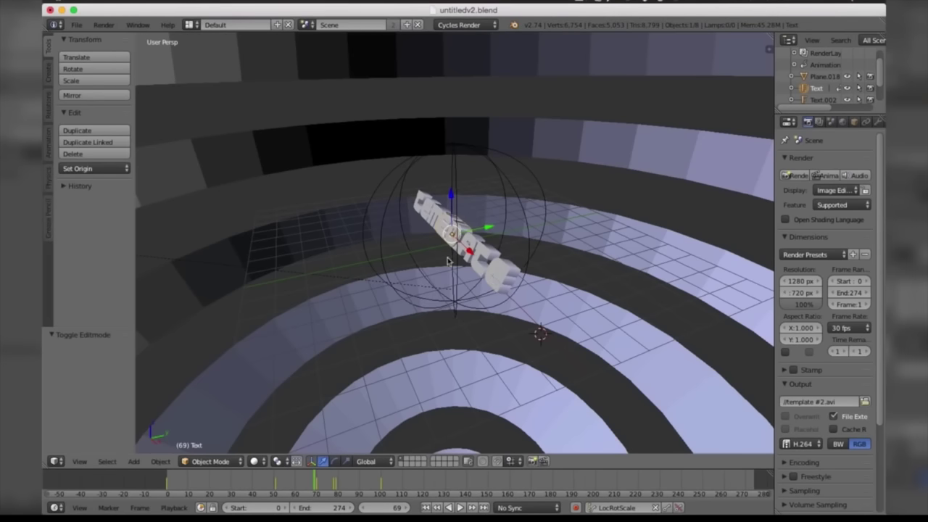
Step: Delete almost all of the Text.002 object's characters in Edit Mode
right_click(487, 257)
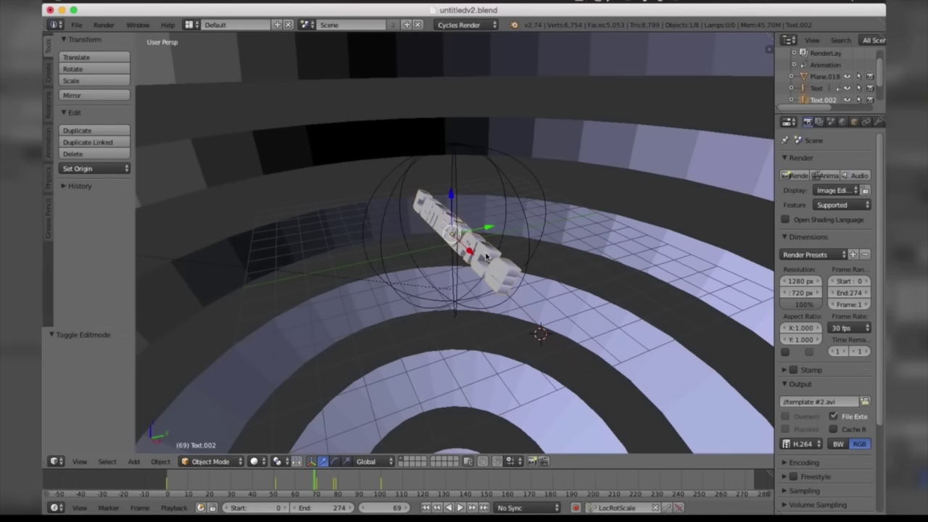
key("Tab")
key("BackSpace")
key("BackSpace")
key("BackSpace")
key("BackSpace")
key("BackSpace")
key("BackSpace")
key("BackSpace")
key("BackSpace")
key("BackSpace")
key("BackSpace")
key("BackSpace")
key("BackSpace")
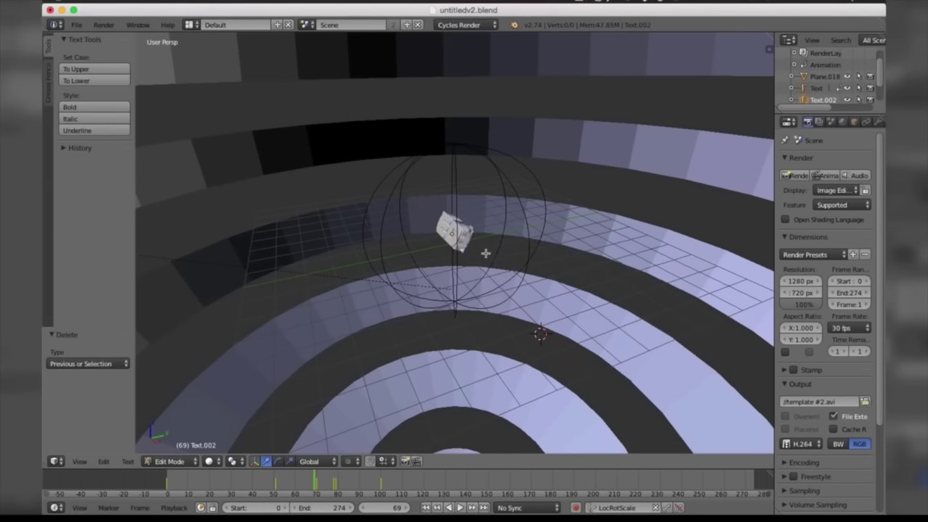
key("Tab")
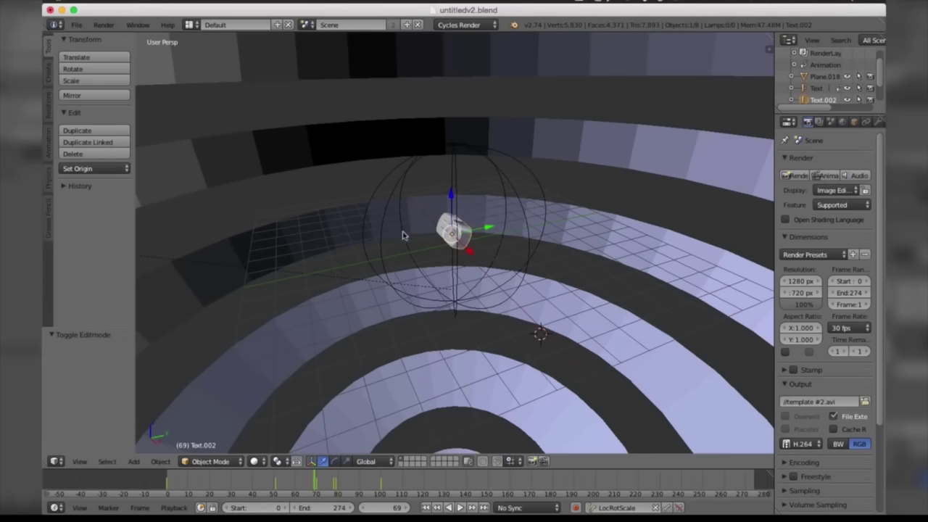
Step: Widen the Properties editor and show the text object's Font data settings
left_click(777, 159)
left_click_drag(775, 159, 695, 163)
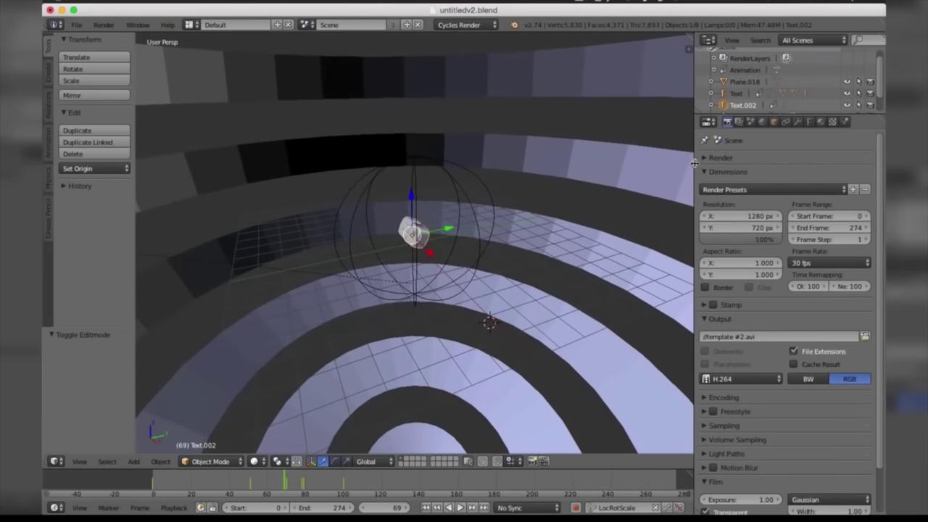
left_click(809, 122)
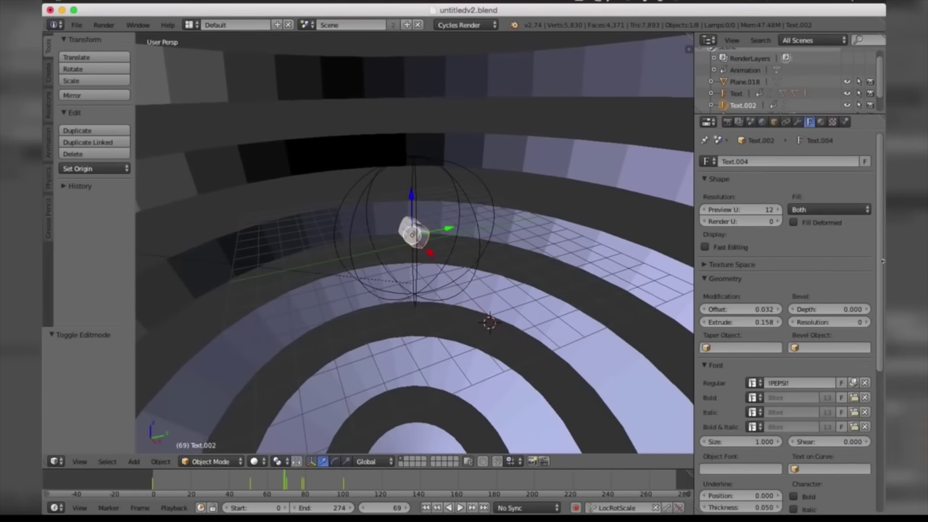
left_click_drag(880, 264, 880, 290)
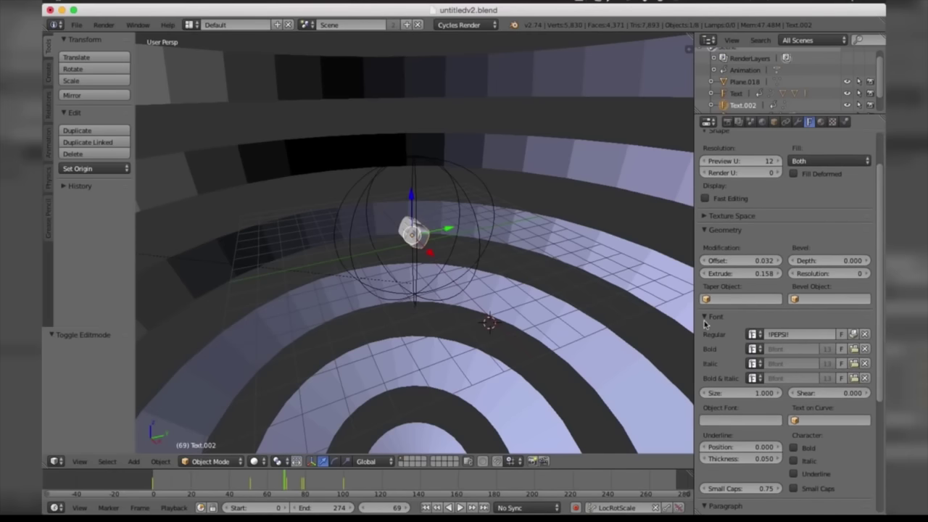
Step: Unpack the packed PEPSI font to the current directory and browse the Desktop for a replacement
left_click(771, 334)
left_click(854, 334)
left_click(854, 334)
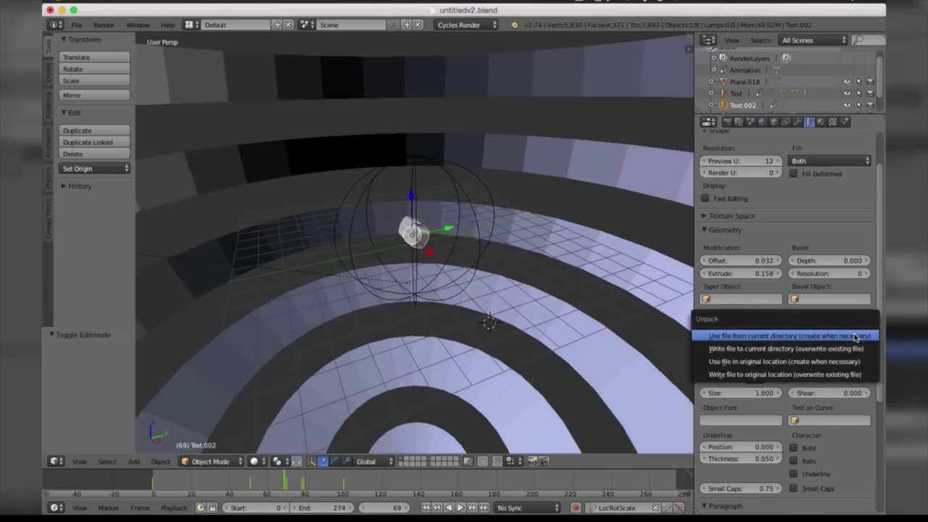
left_click(855, 337)
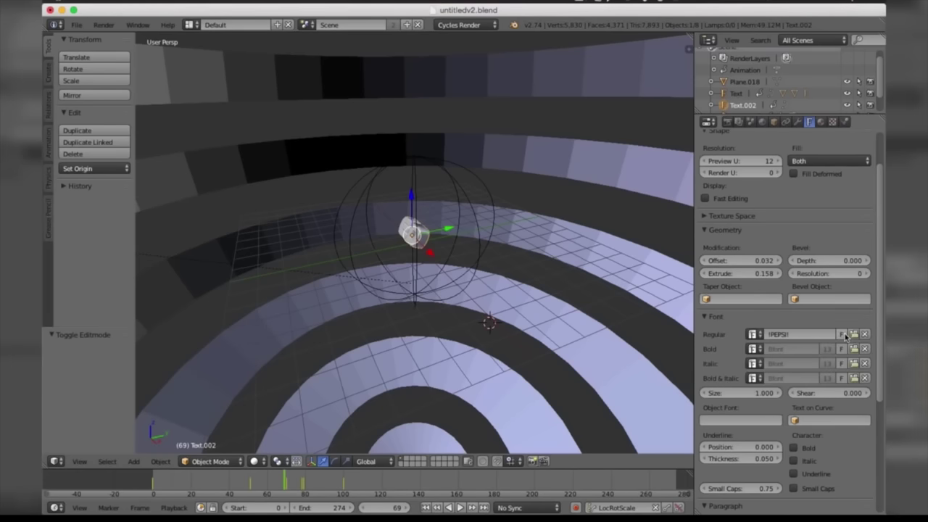
left_click(852, 334)
left_click(75, 173)
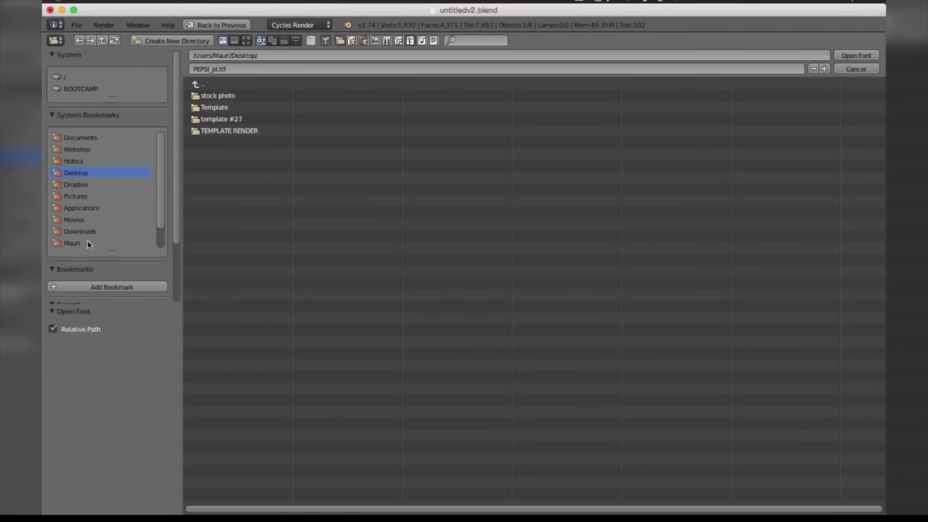
Step: Load AmazDoomRight2.ttf from Library > Fonts as the text's Regular font
left_click(73, 244)
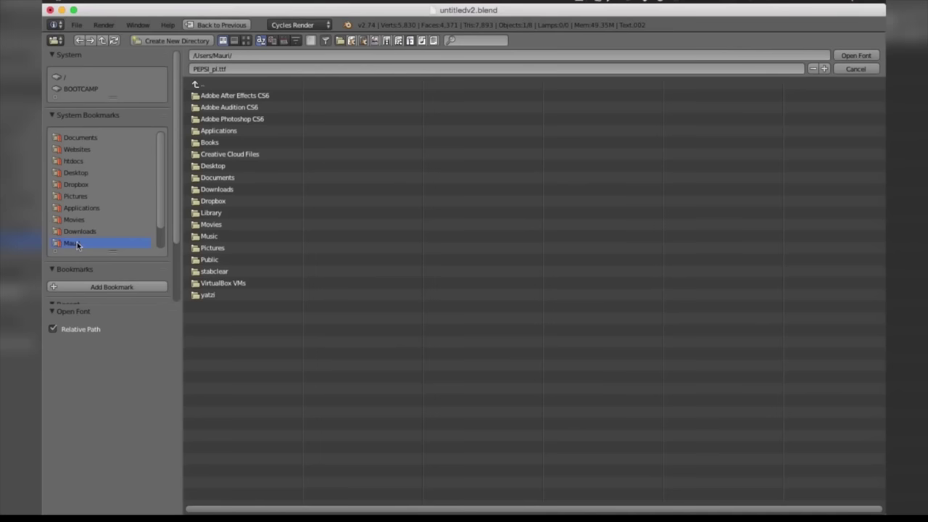
left_click(201, 213)
left_click(206, 353)
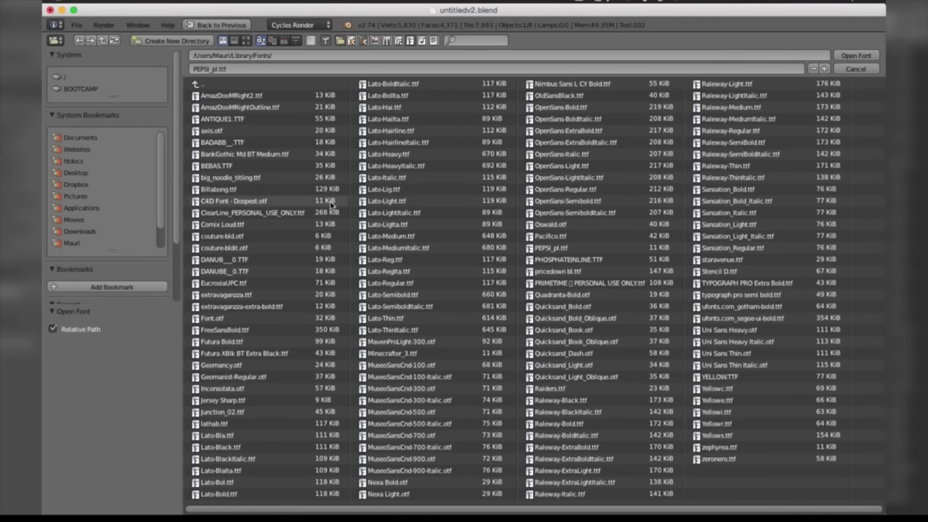
left_click(226, 97)
left_click(856, 55)
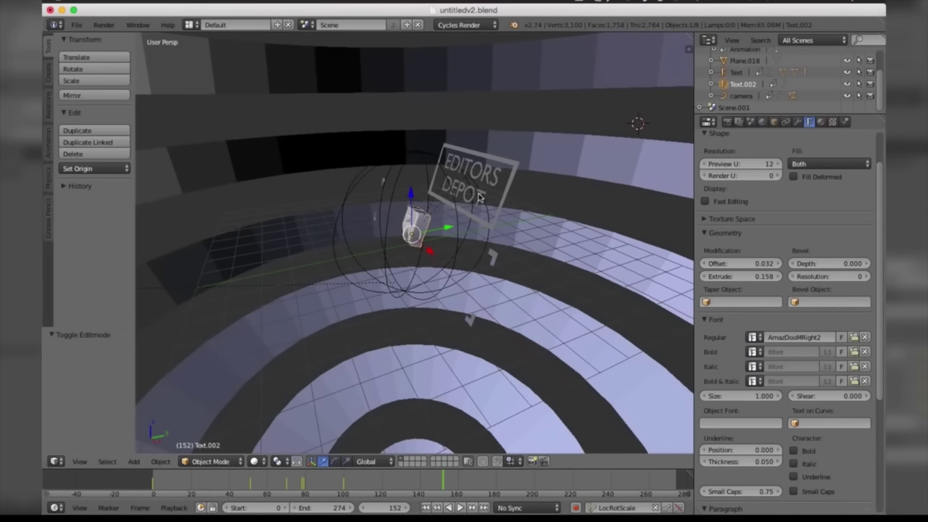
Step: Show material settings, checking the Text and camera before returning to Text.002
left_click(820, 122)
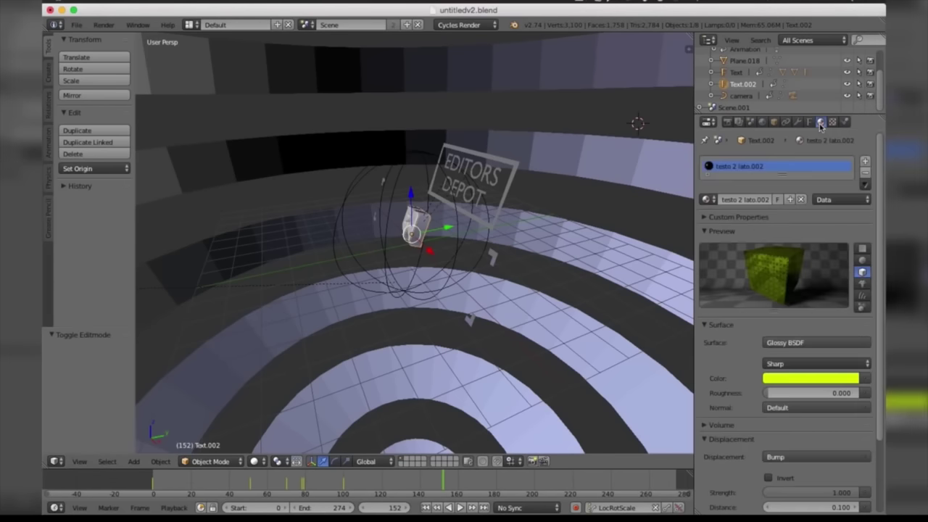
scroll(882, 264, "down", 2)
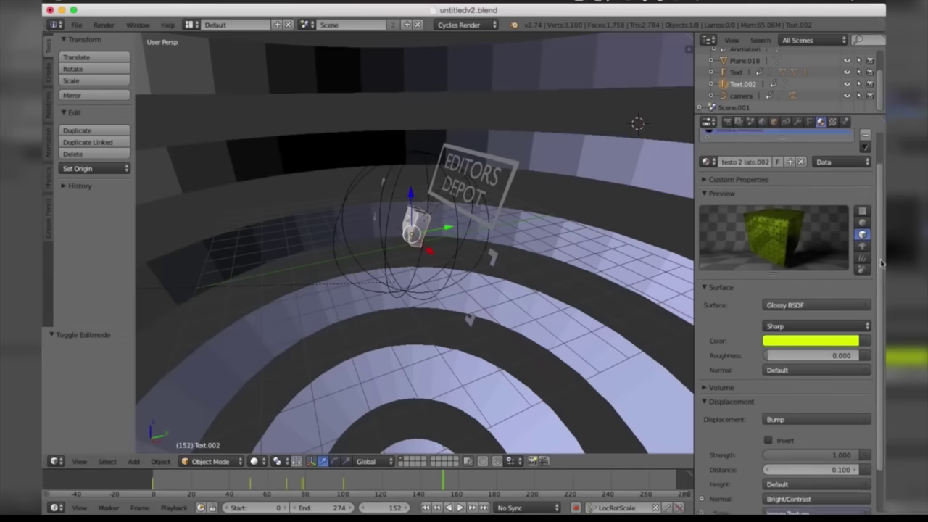
scroll(882, 264, "up", 2)
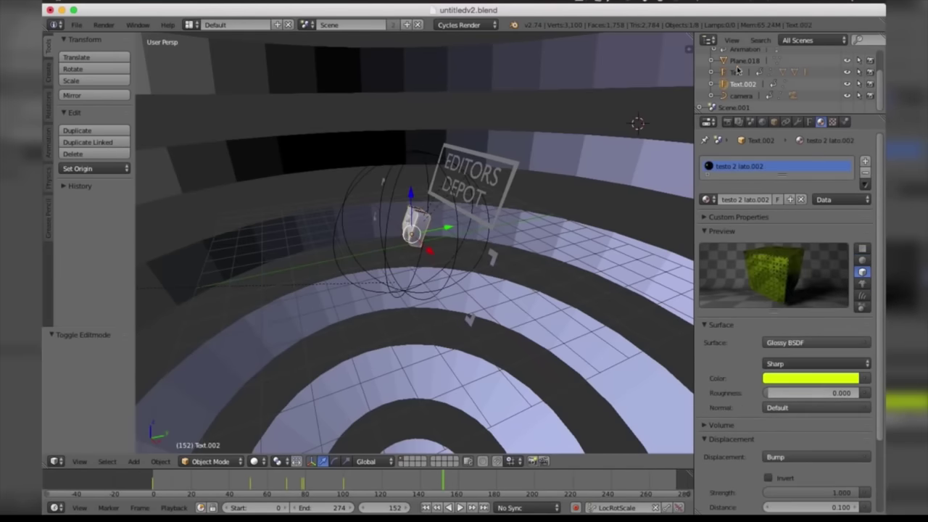
left_click(736, 72)
left_click(738, 85)
left_click(739, 95)
left_click(739, 85)
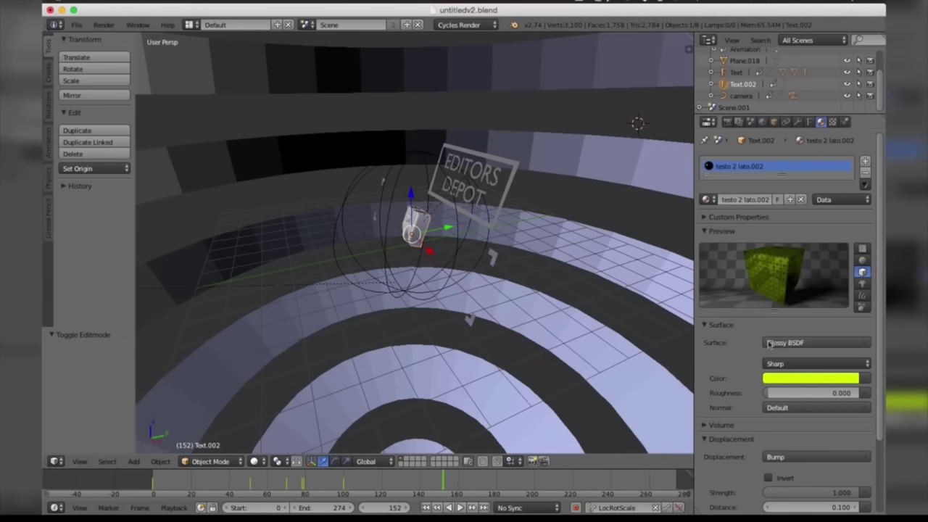
Step: Turn Text.002's glossy colour from yellow to blue and show the render settings
left_click(801, 378)
mouse_move(813, 247)
left_mouse_down()
mouse_move(839, 235)
mouse_move(809, 210)
left_mouse_up()
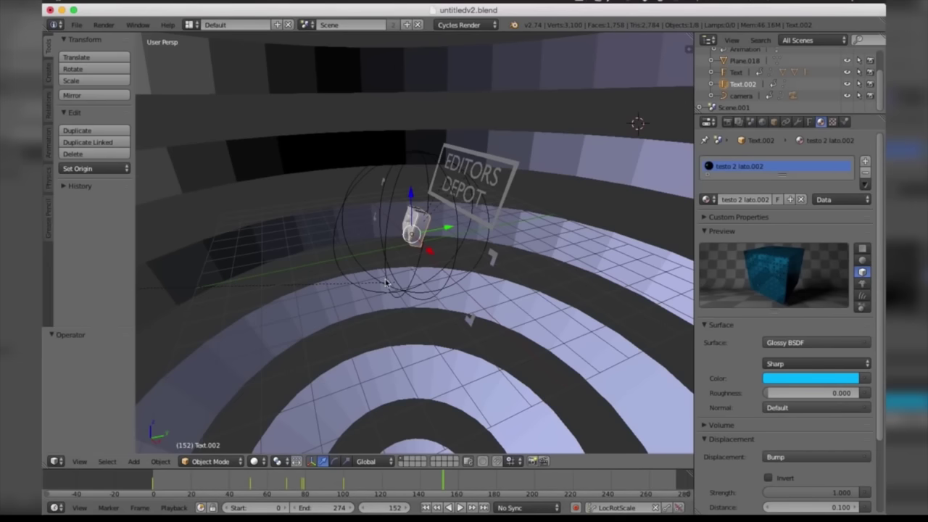
left_click(727, 123)
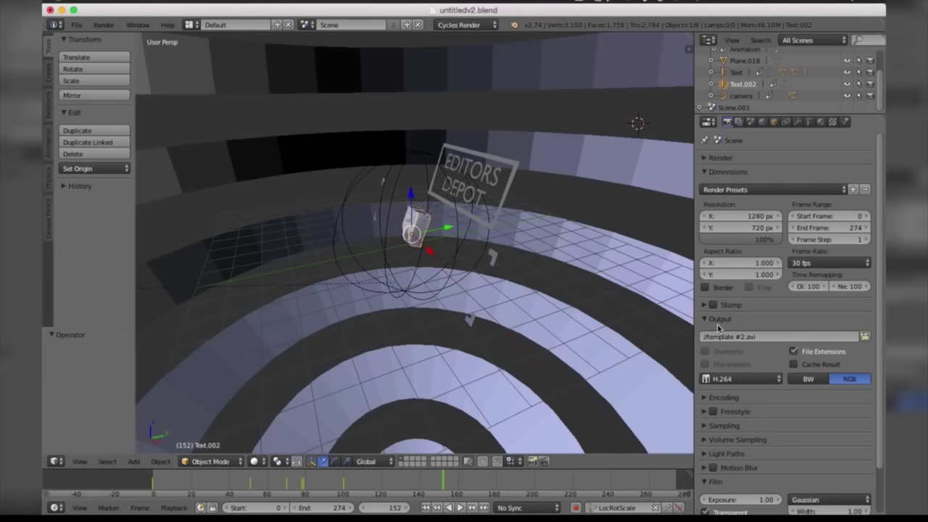
Step: Set the render output path to a file named 'template' in the Desktop folder
left_click(864, 338)
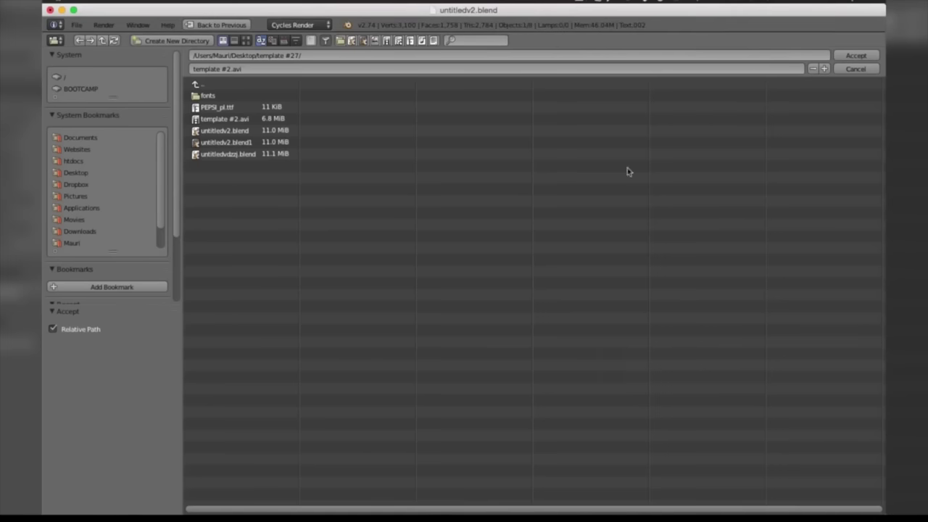
left_click(76, 174)
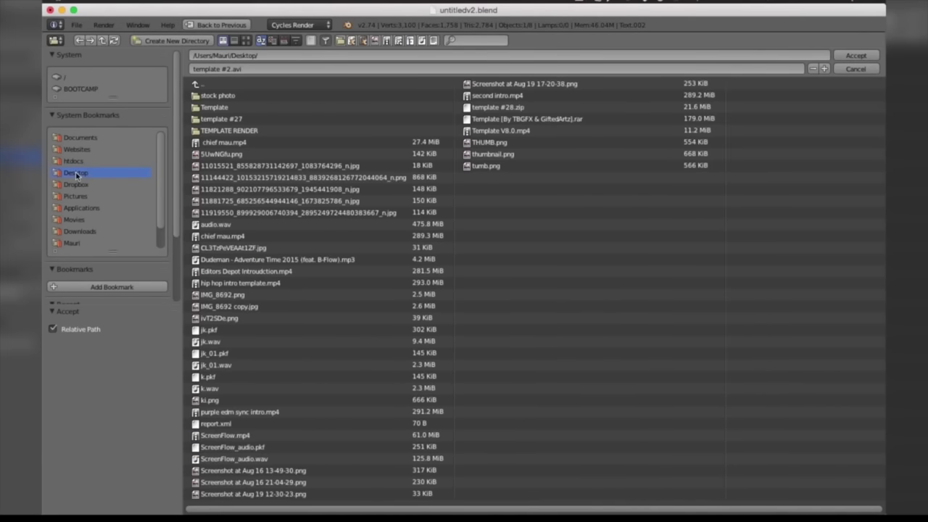
left_click(255, 68)
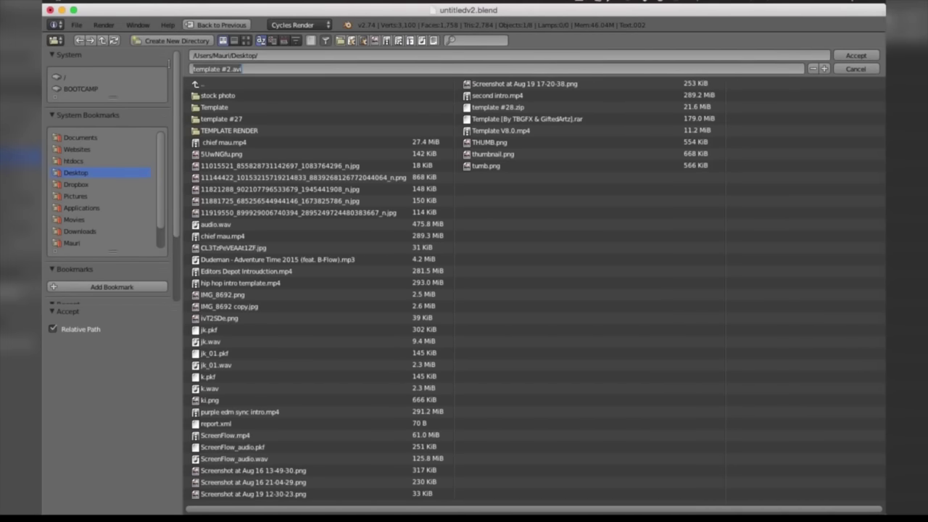
type("temp")
key("Return")
left_click(857, 55)
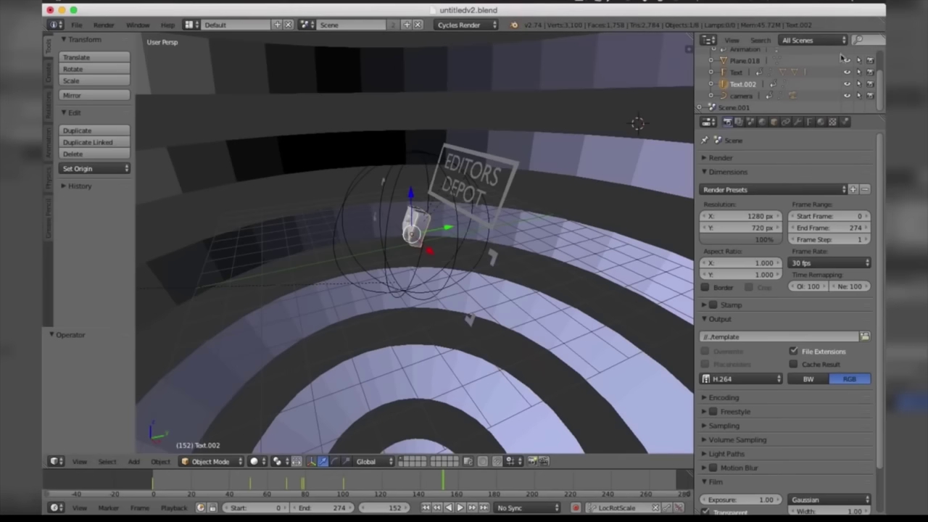
Step: Expand the encoding settings and set the container format to H.264
left_click(720, 379)
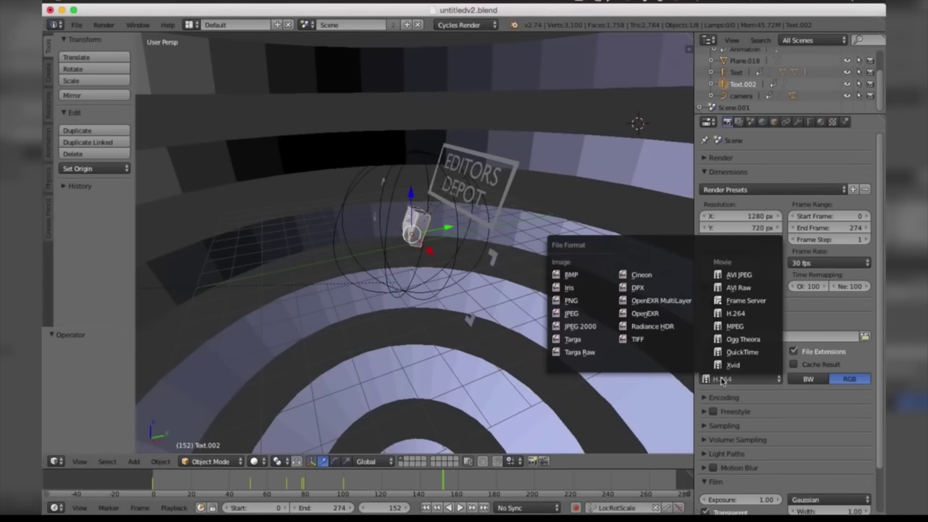
left_click(728, 313)
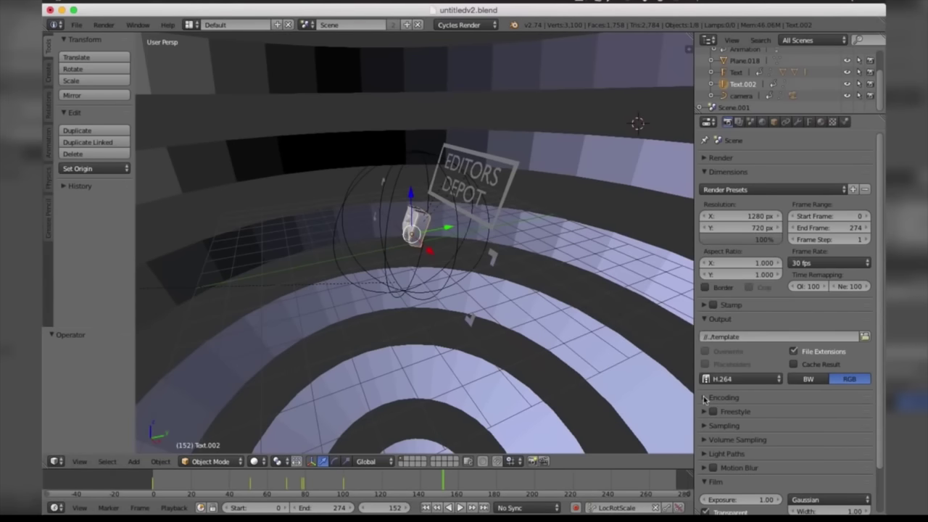
left_click(703, 398)
left_click(745, 431)
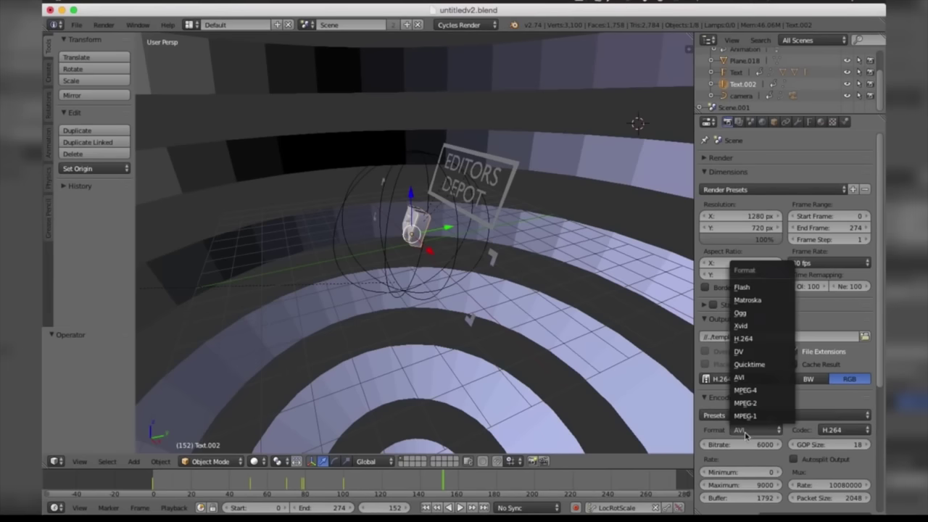
left_click(748, 340)
scroll(880, 334, "down", 4)
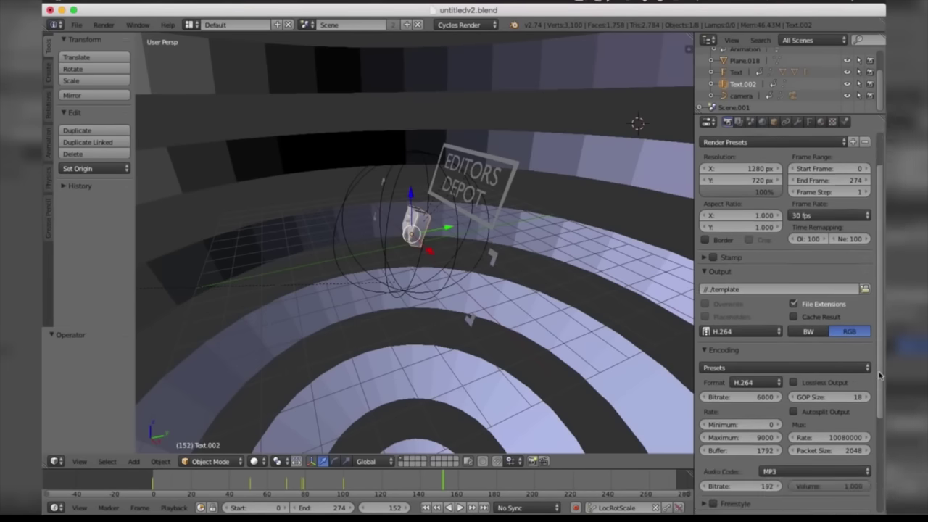
Step: Switch the output file format to QuickTime and raise JPEG quality to 86%
left_click(755, 275)
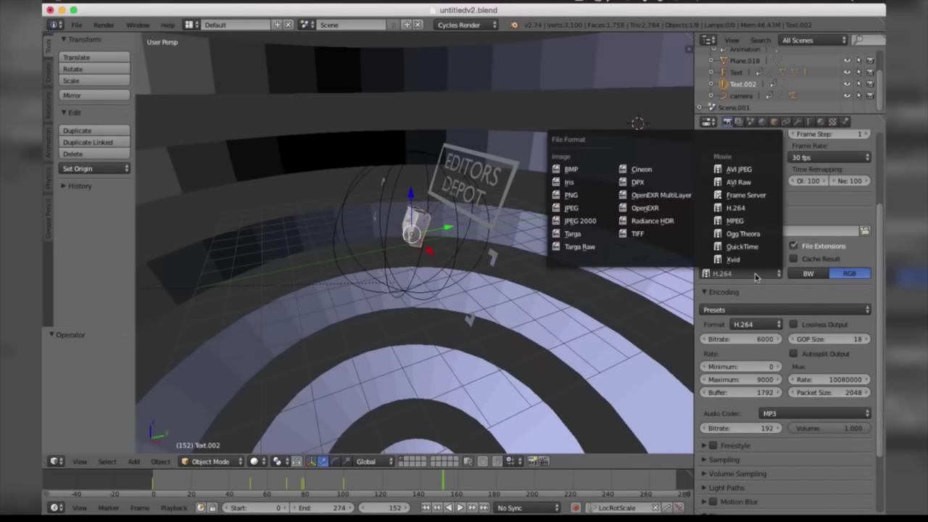
left_click(745, 247)
left_click(771, 274)
left_click(756, 274)
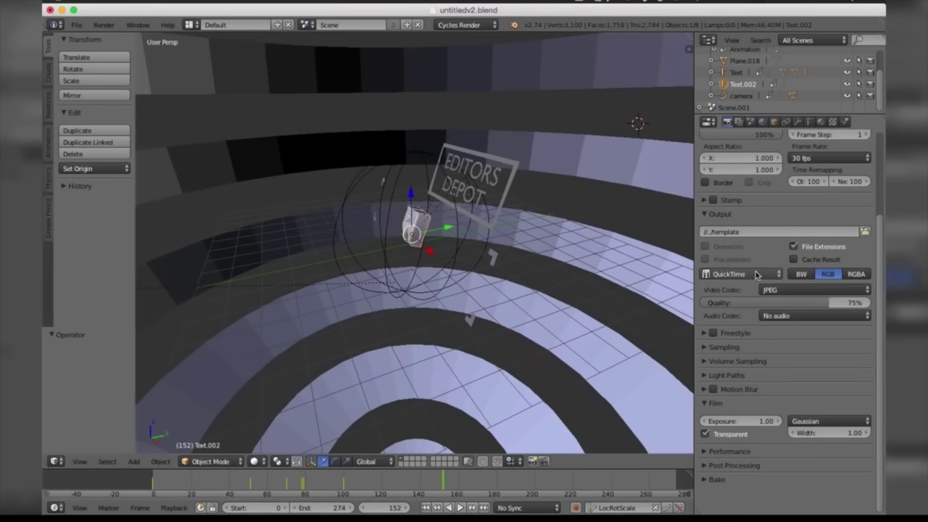
left_click(757, 275)
left_click(759, 276)
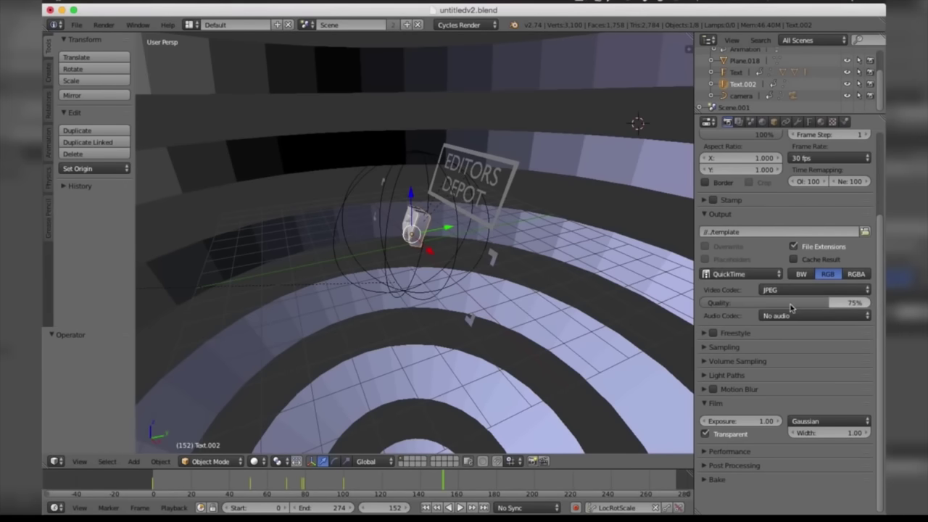
left_click_drag(767, 308, 863, 307)
scroll(698, 290, "up", 2)
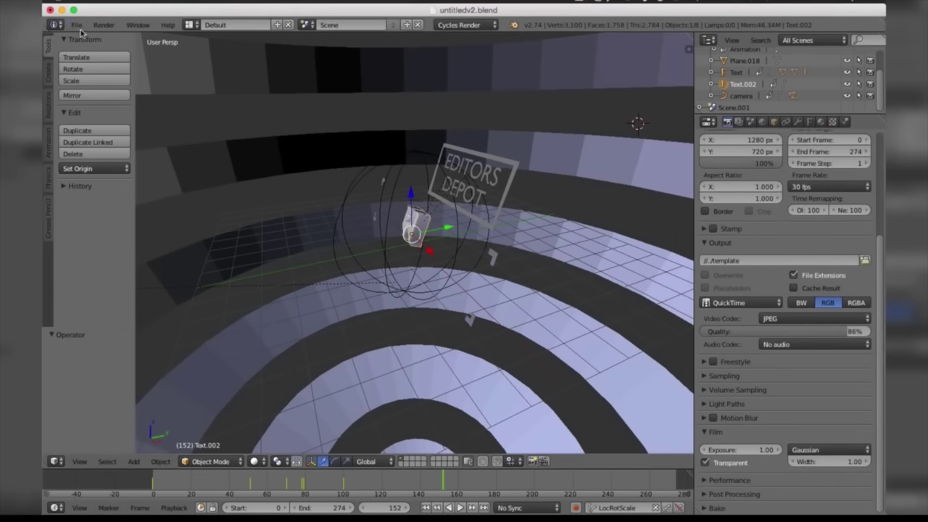
left_click(102, 24)
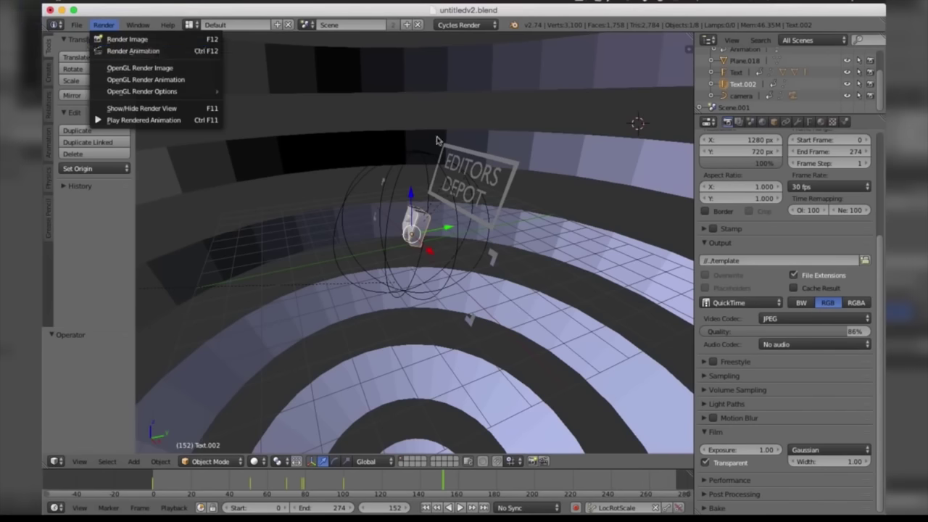
scroll(833, 273, "up", 7)
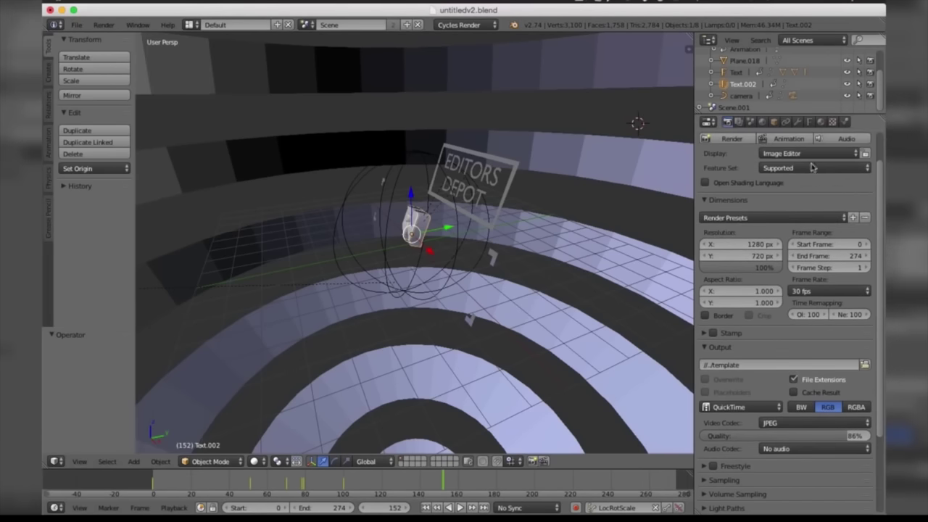